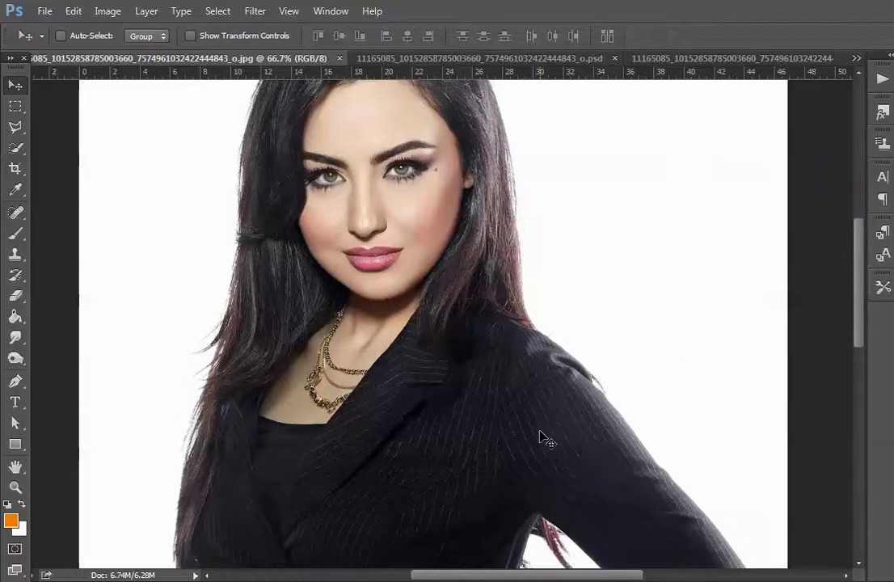
Step: Look over the original portrait on the white background and switch to the PSD composite document
scroll(547, 439, down, 3)
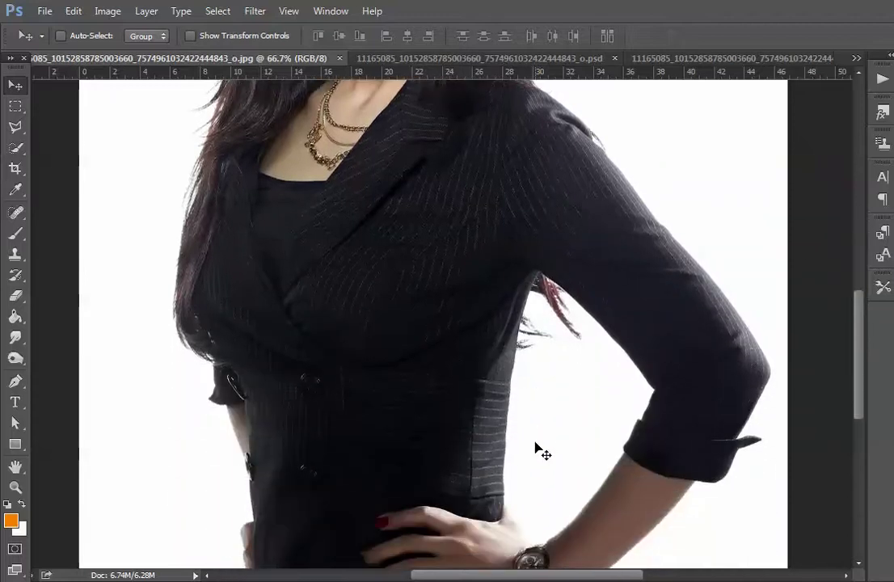
scroll(539, 449, down, 3)
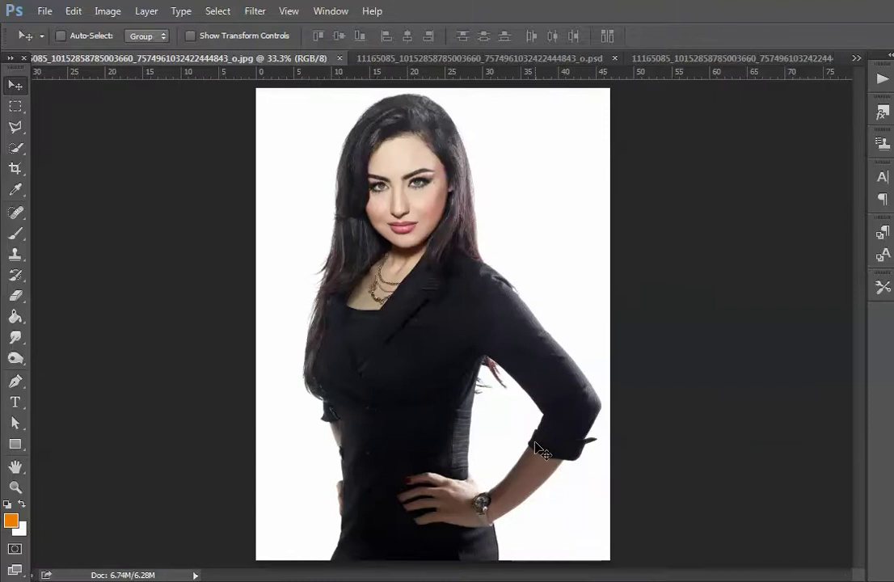
click(506, 60)
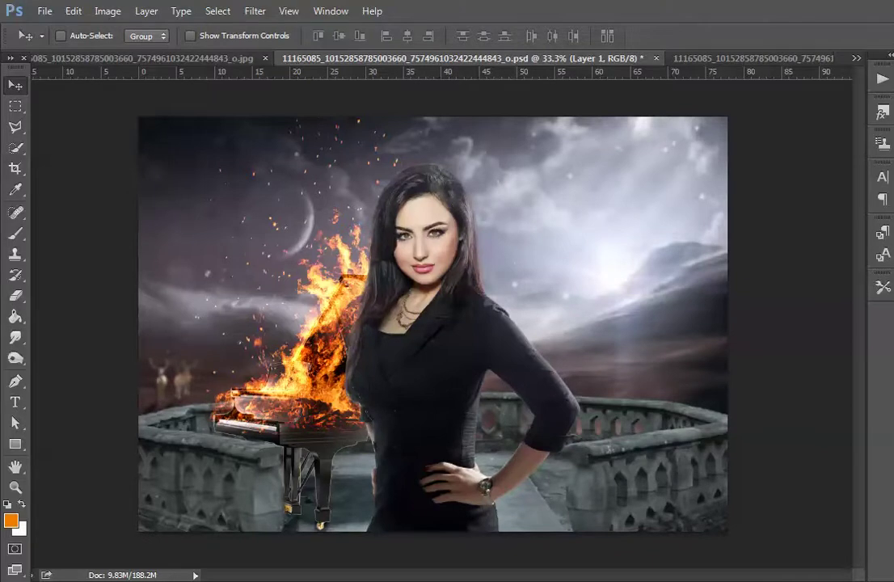
Step: Examine how the cut-out woman blends with the burning piano, sky and balcony in the composite
key(ctrl+plus)
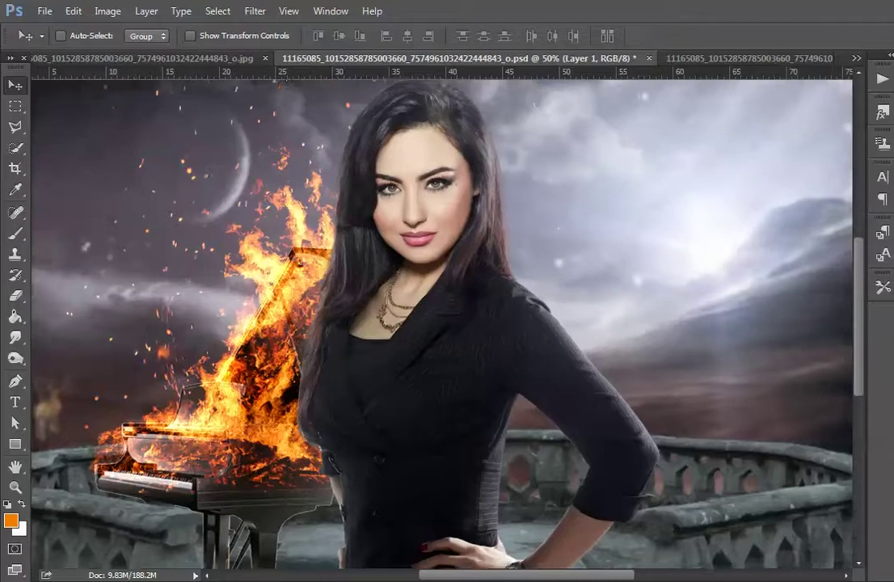
key(ctrl+plus)
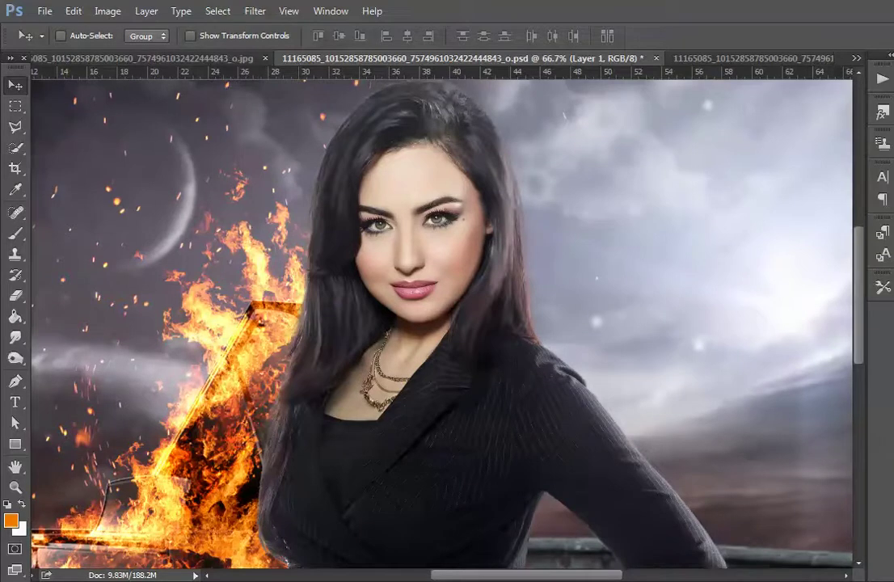
key(ctrl+minus)
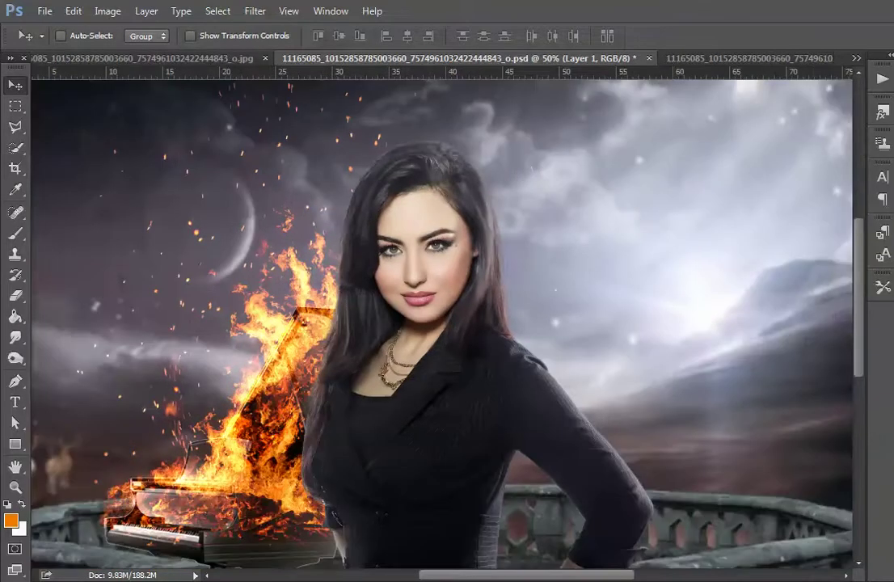
scroll(685, 349, down, 3)
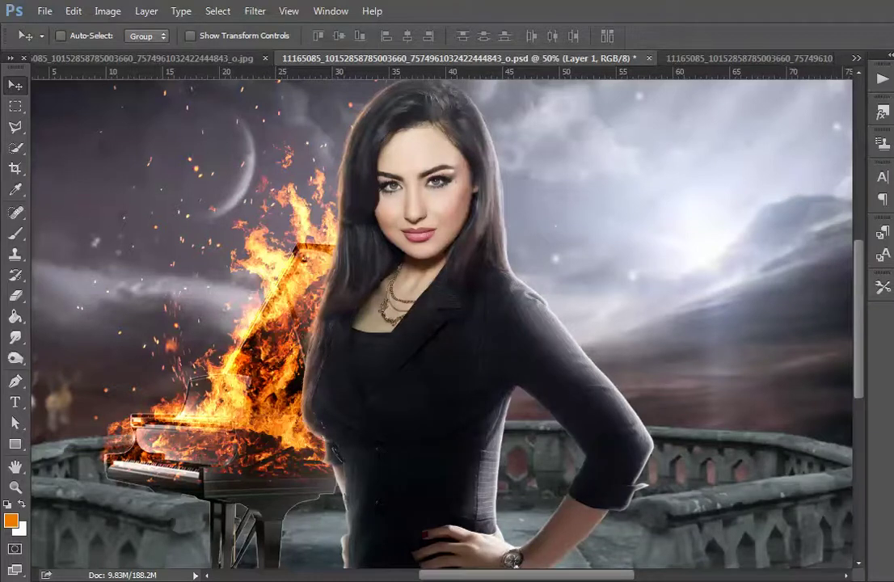
key(ctrl+minus)
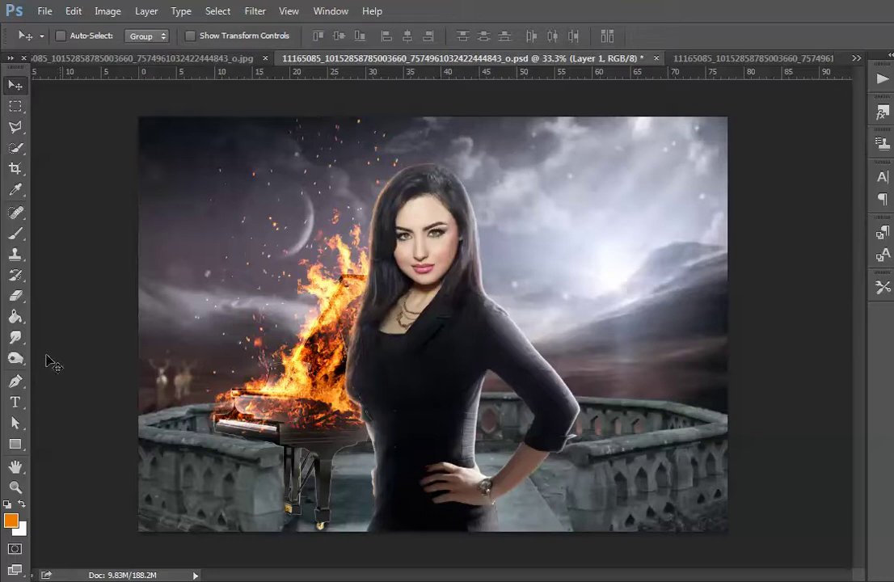
Step: Fit the composite to the screen and return to the Move tool
key(z)
right_click(467, 298)
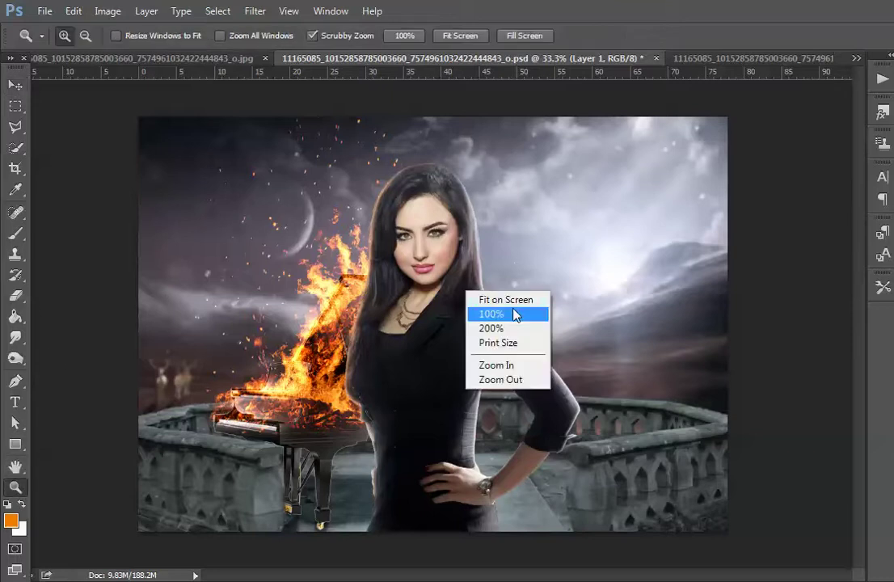
click(481, 300)
click(21, 88)
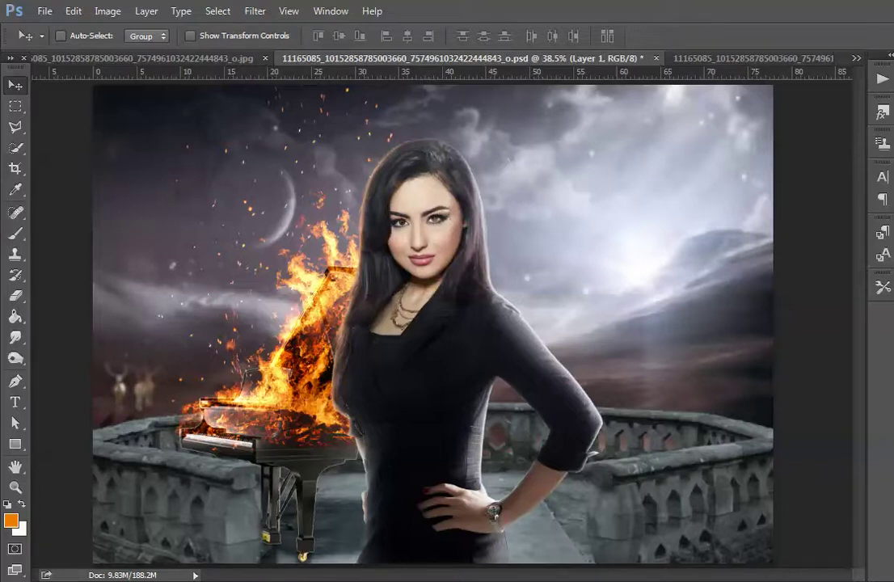
Step: Examine the woman's face and eyes at 100% and group the active layer
key(ctrl+plus)
key(ctrl+plus)
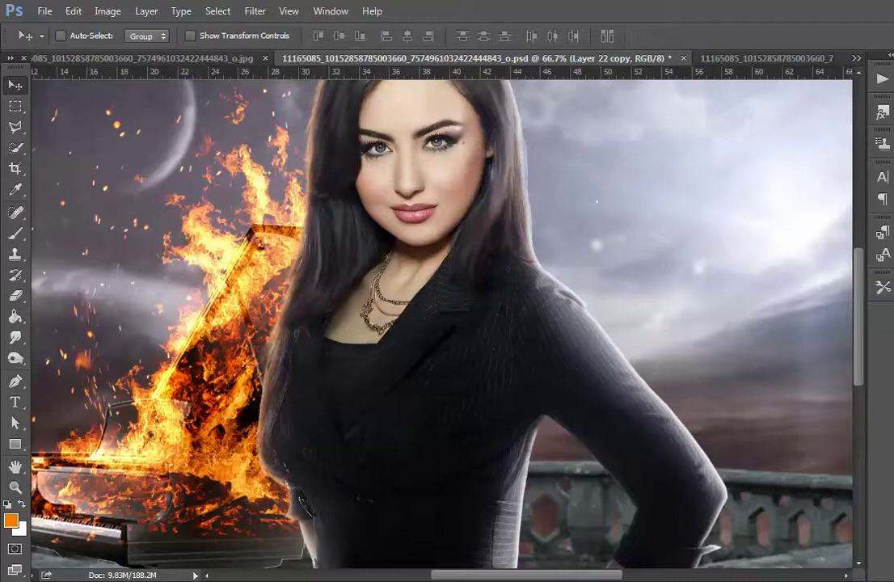
key(ctrl+plus)
scroll(493, 170, up, 5)
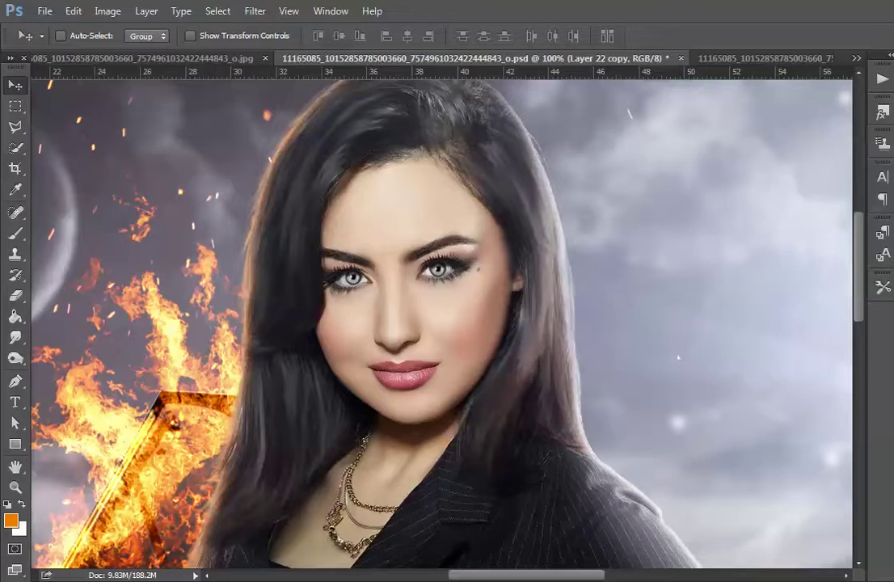
key(ctrl+g)
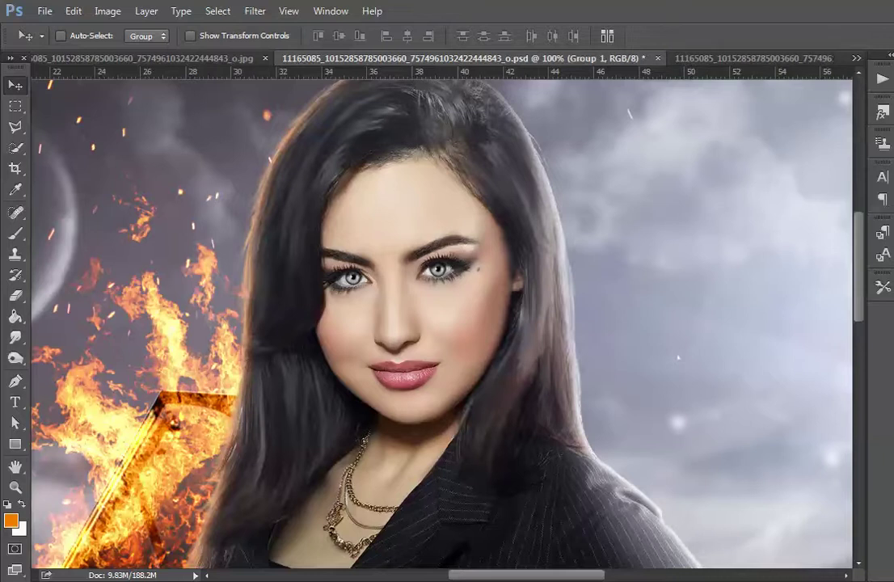
Step: Fit the entire composite back on the screen for an overall view and reselect the Move tool
key(ctrl+minus)
key(ctrl+minus)
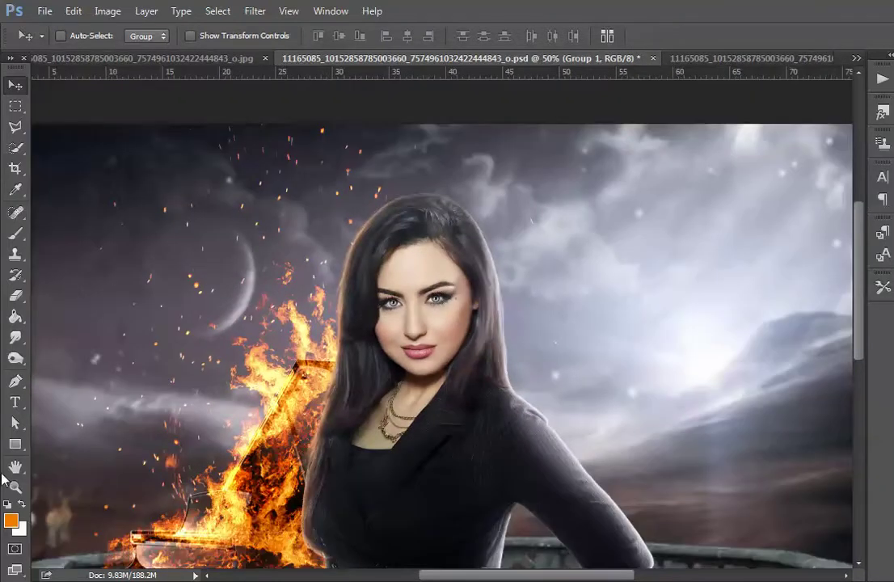
click(14, 486)
right_click(324, 345)
click(356, 349)
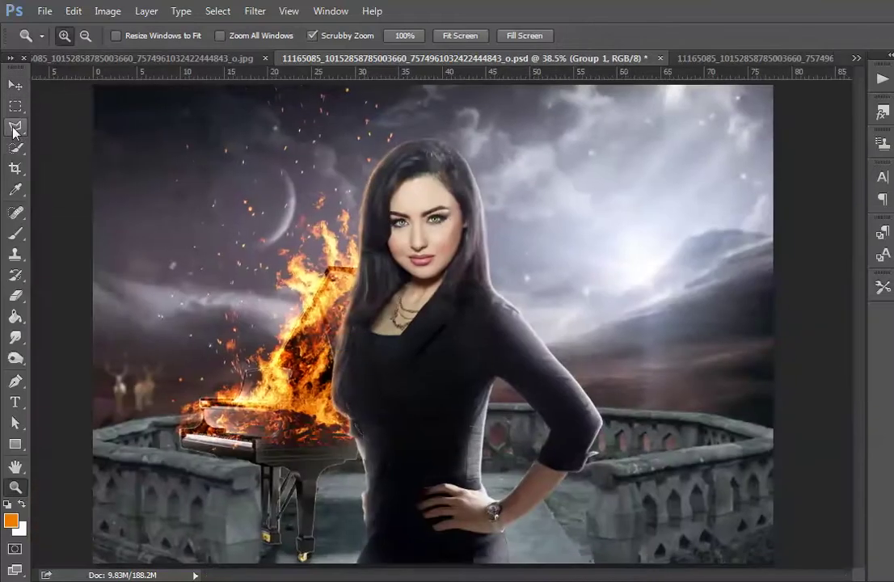
click(14, 85)
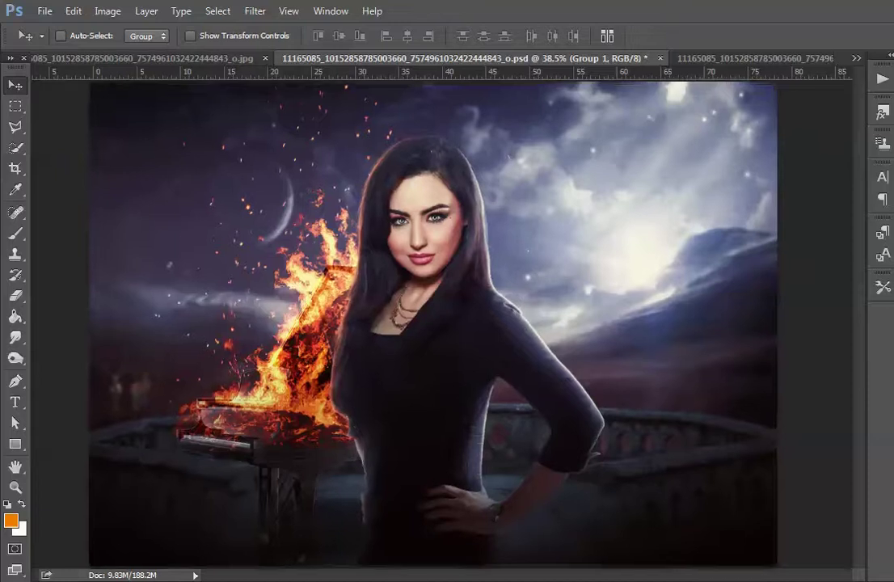
Step: Make the next layer up active and examine the woman's necklace and jacket at 100%
key(ctrl+plus)
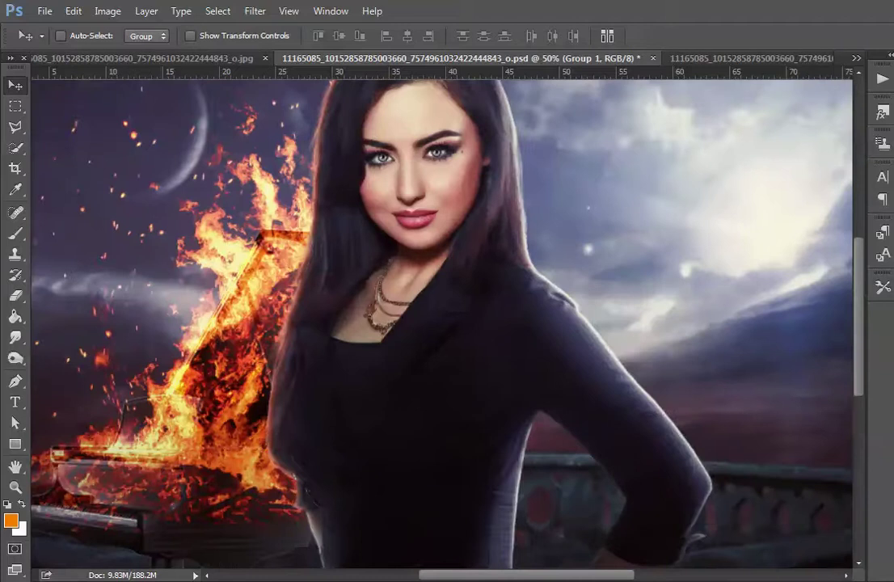
key(ctrl+plus)
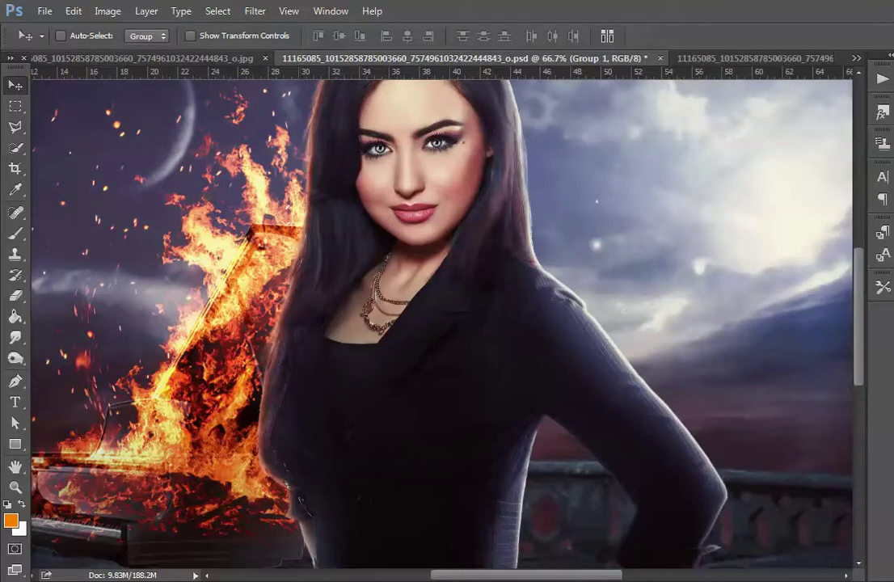
key(alt+])
key(ctrl+plus)
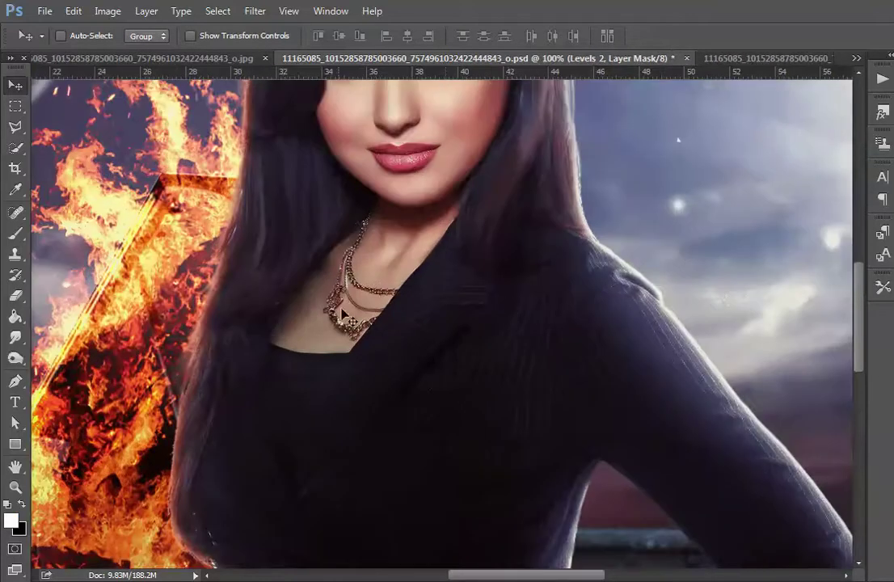
scroll(341, 315, up, 2)
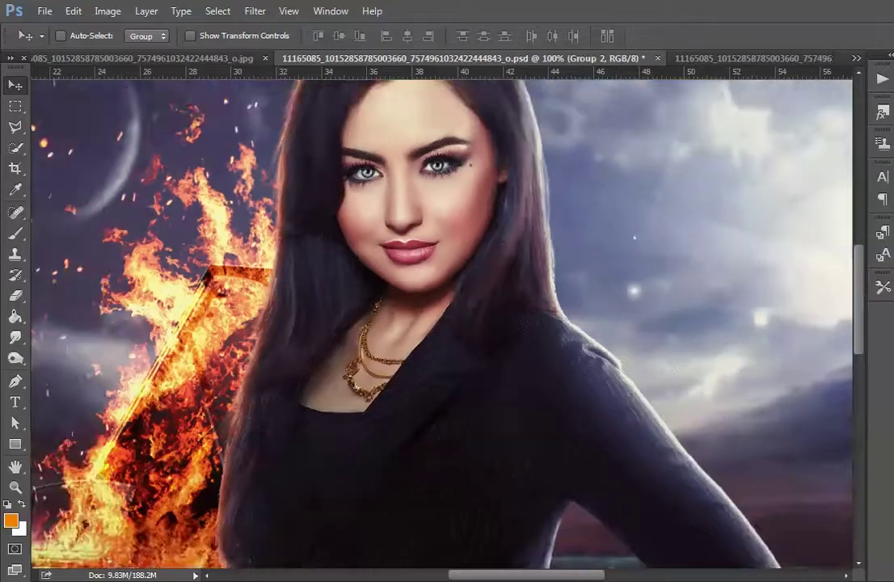
Step: Examine the graded composite up close, covering the face, bright sky, hand, burning piano and corner signature, and return to 33.3%
key(ctrl+minus)
key(ctrl+minus)
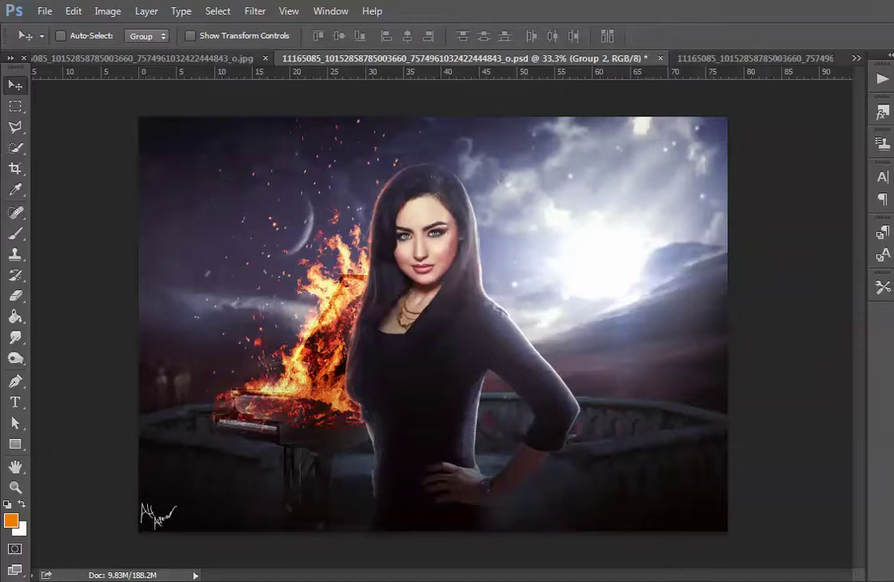
key(ctrl+plus)
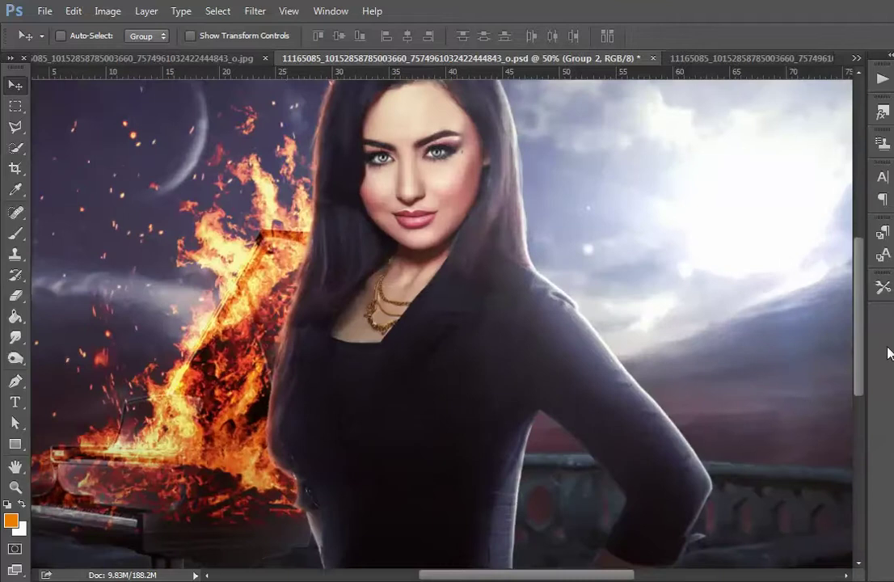
key(ctrl+plus)
scroll(858, 283, down, 1)
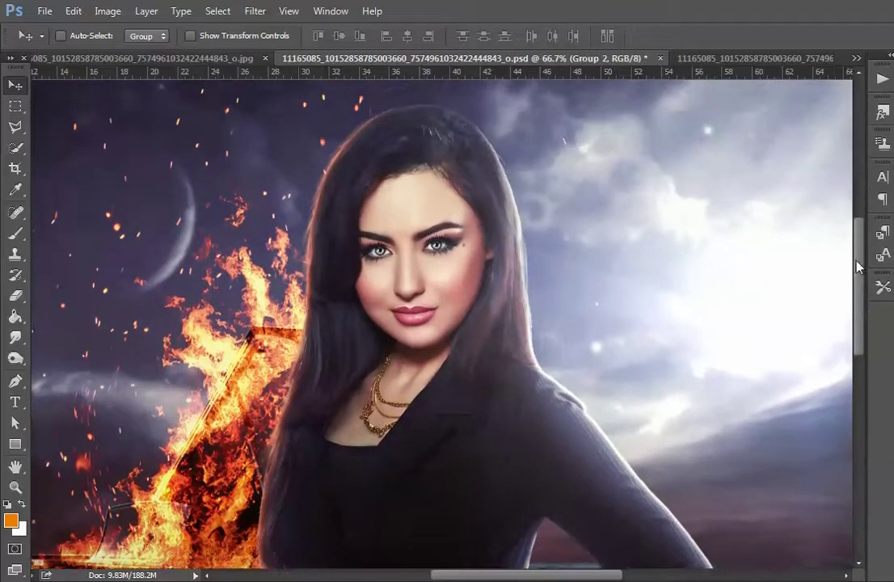
scroll(737, 270, down, 5)
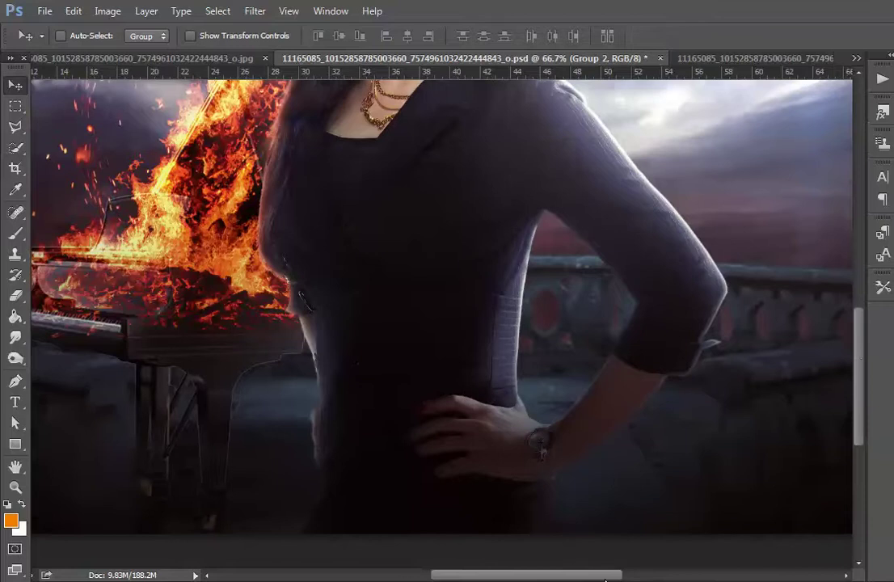
drag(604, 579, 555, 577)
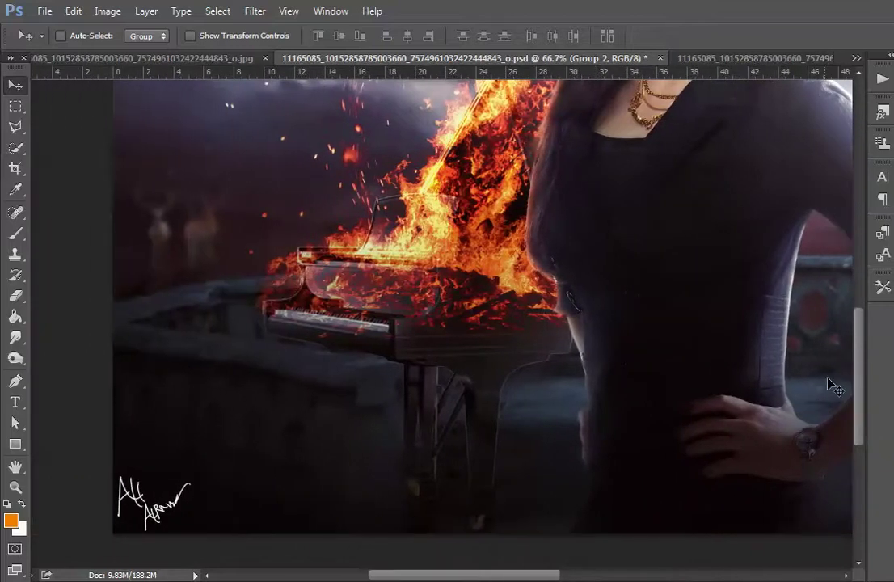
drag(857, 373, 855, 284)
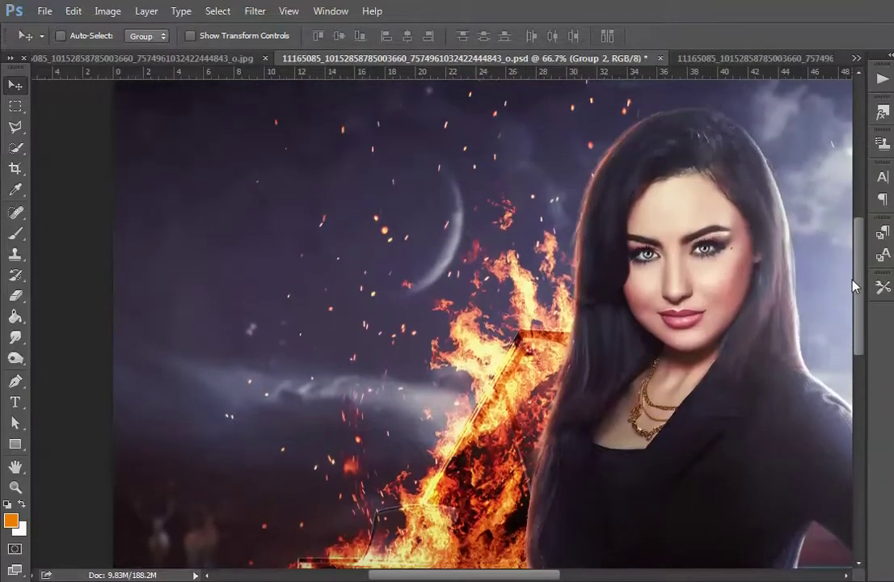
mouse_move(523, 575)
mouse_down()
mouse_move(588, 573)
mouse_move(573, 570)
mouse_up()
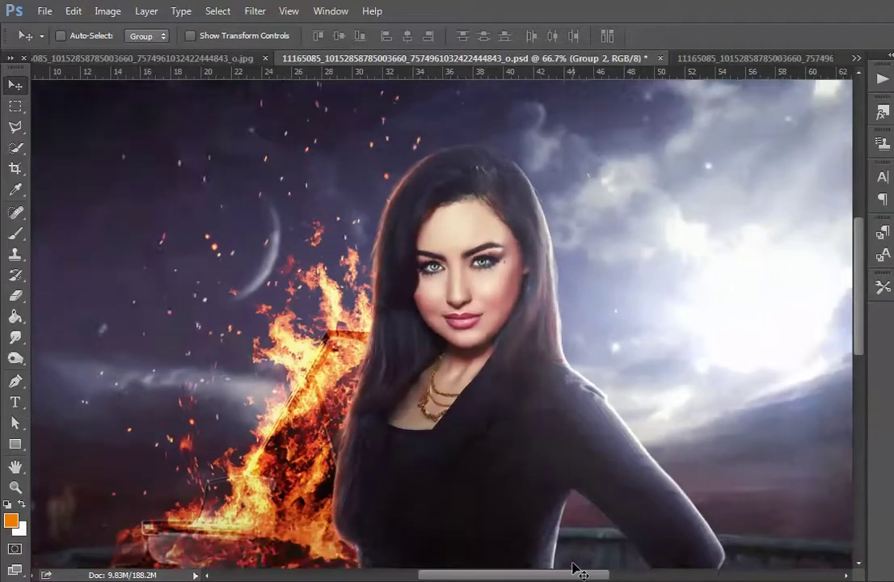
key(ctrl+minus)
key(ctrl+minus)
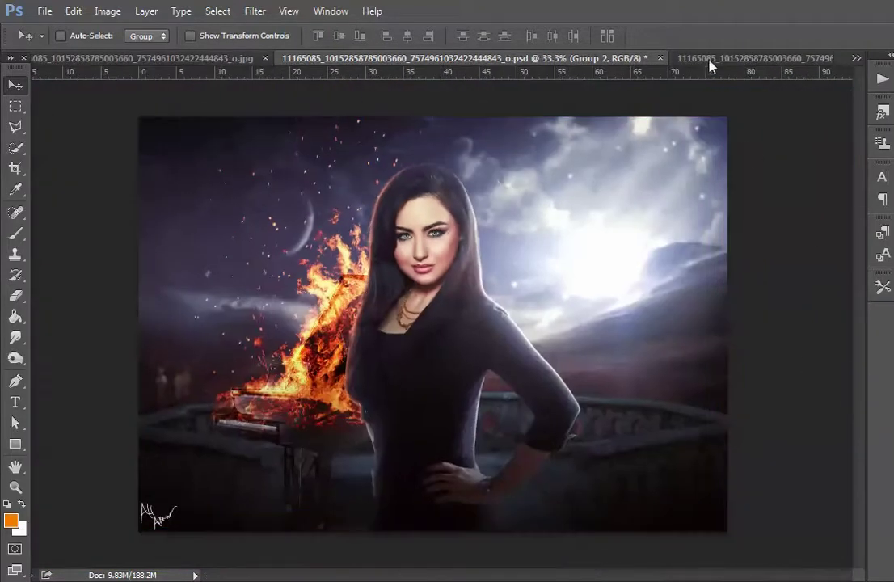
Step: View the before-and-after collage document and switch to the final signed JPG
click(709, 60)
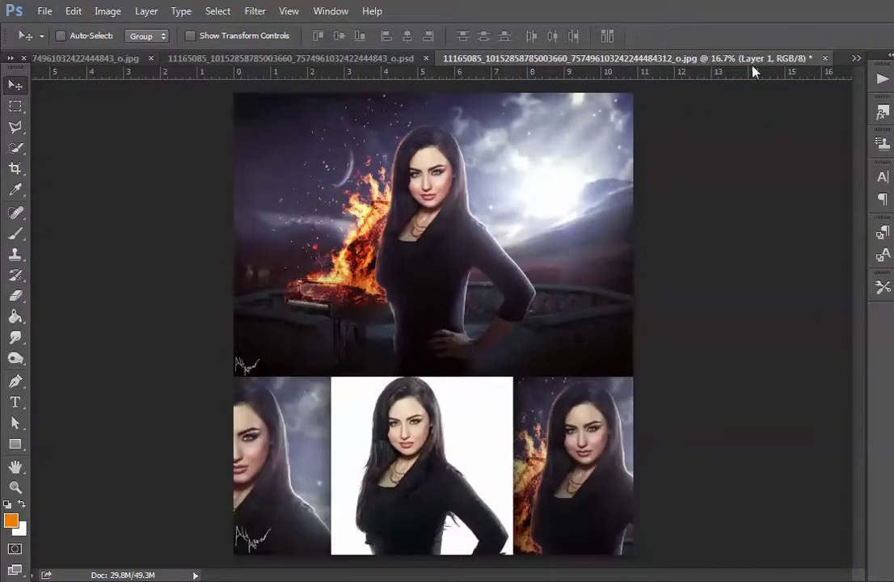
click(855, 60)
click(679, 113)
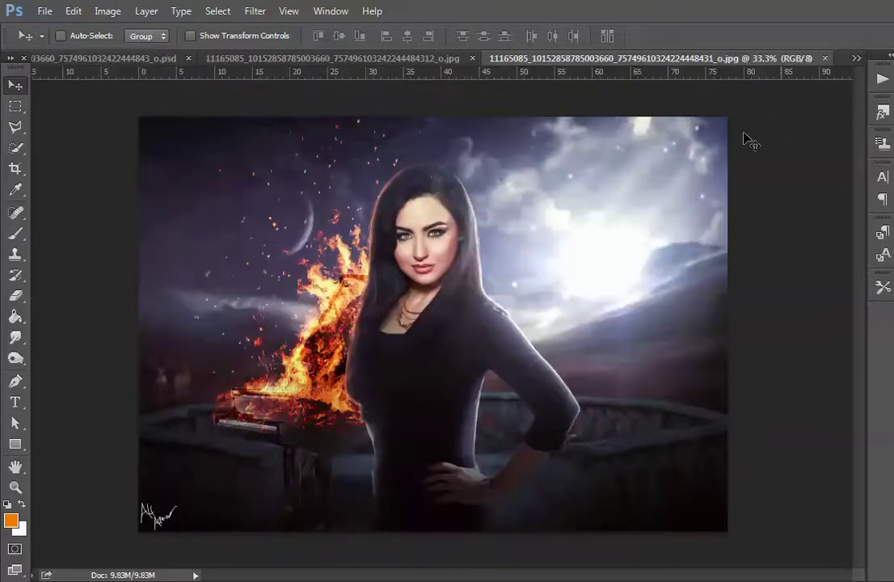
Step: Fit the final signed JPG to the screen and return to the Move tool
click(15, 486)
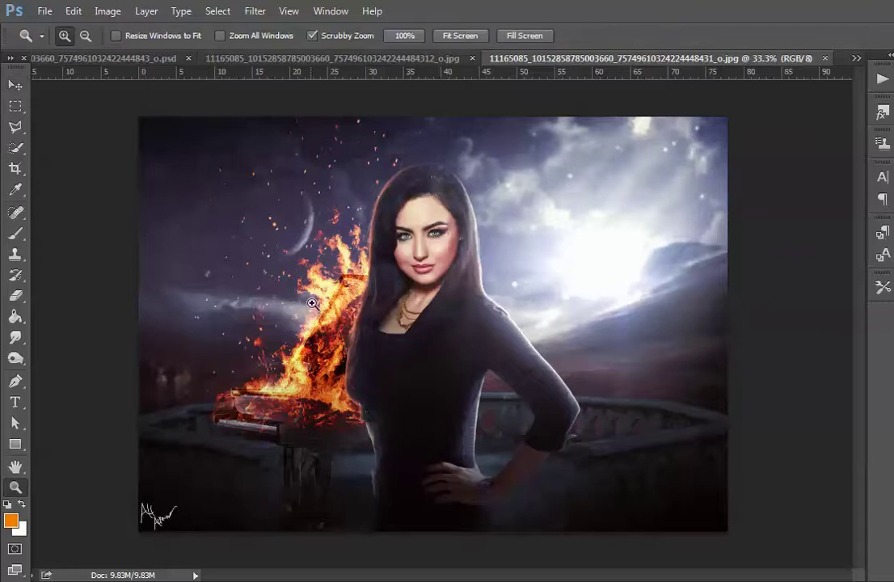
right_click(312, 303)
click(356, 299)
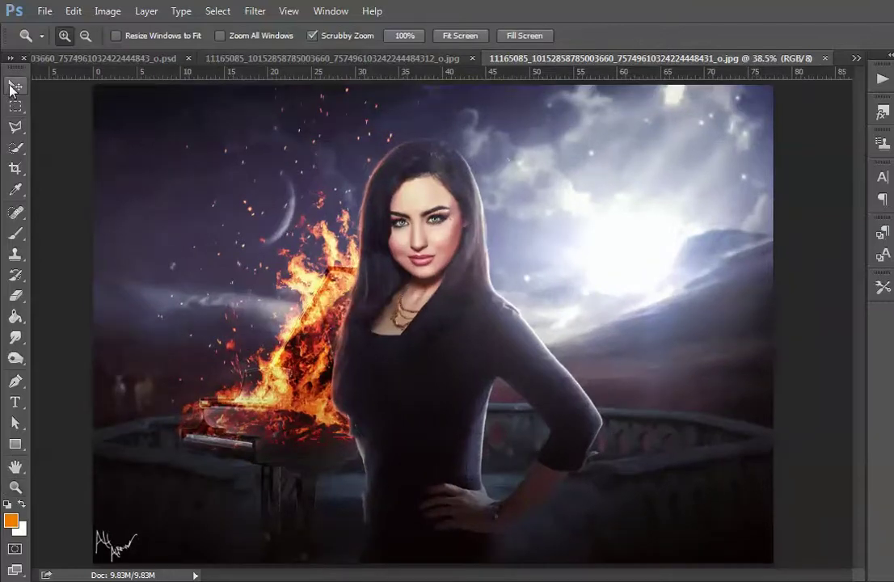
click(14, 86)
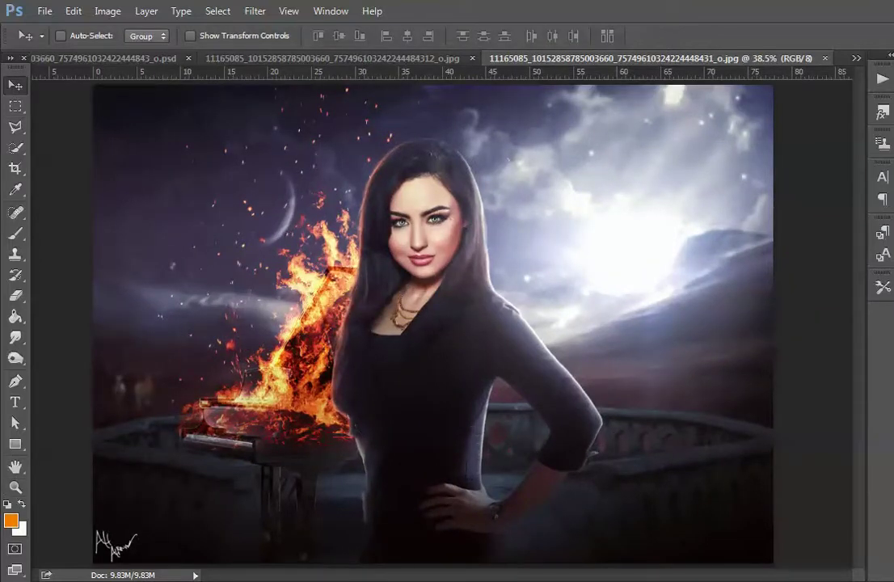